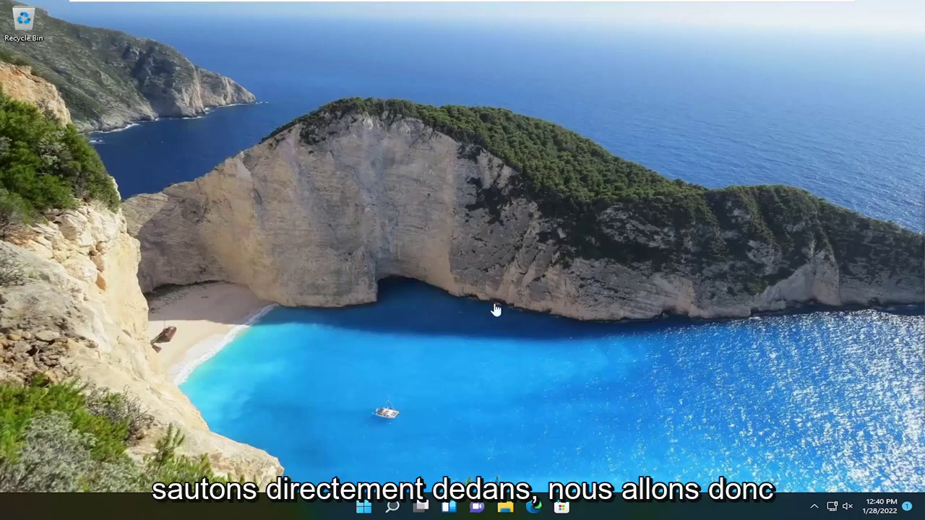
- Search for 'services', open the Services console, and scroll its list to Windows Audio
click(393, 507)
text(serv)
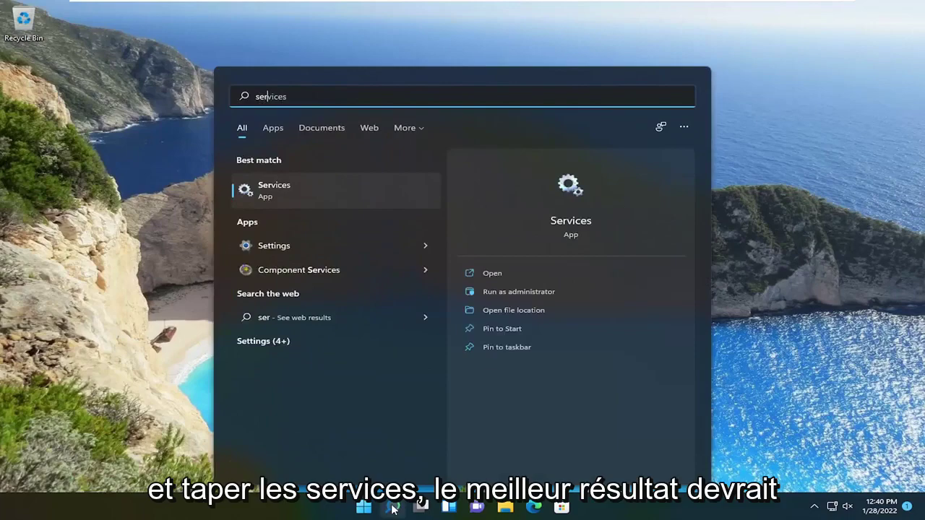
text(ices)
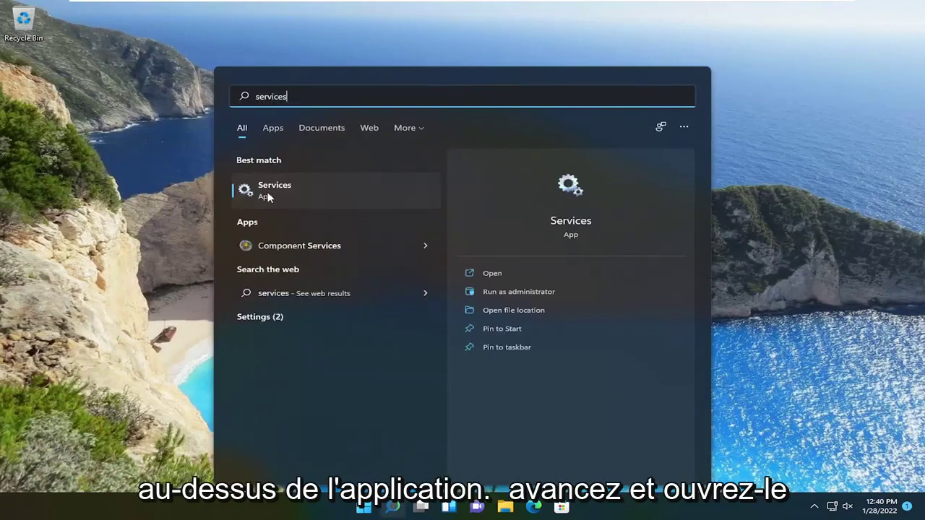
click(267, 191)
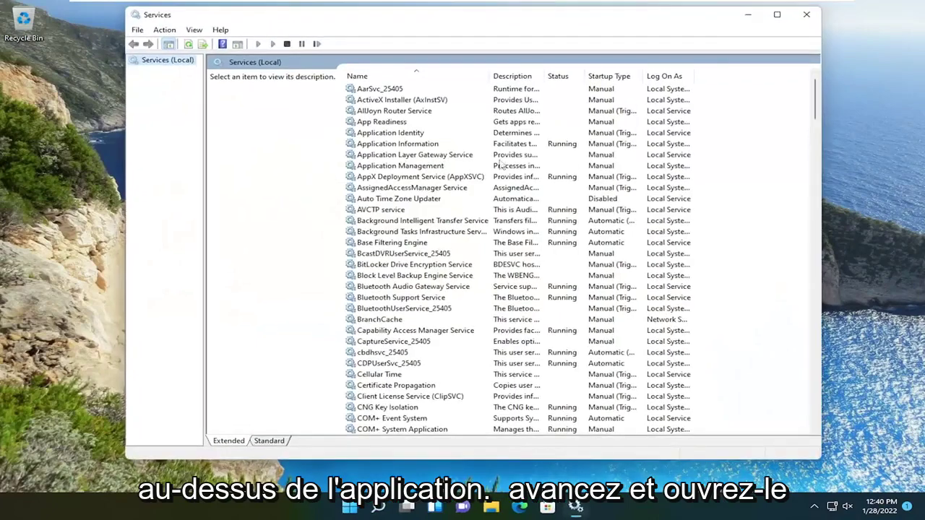
drag(815, 98, 816, 419)
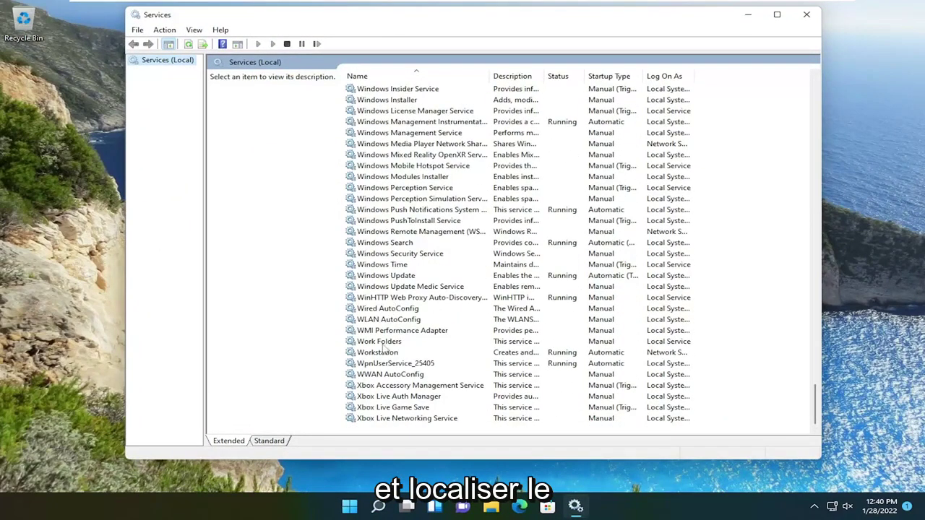
scroll(375, 264, up, 7)
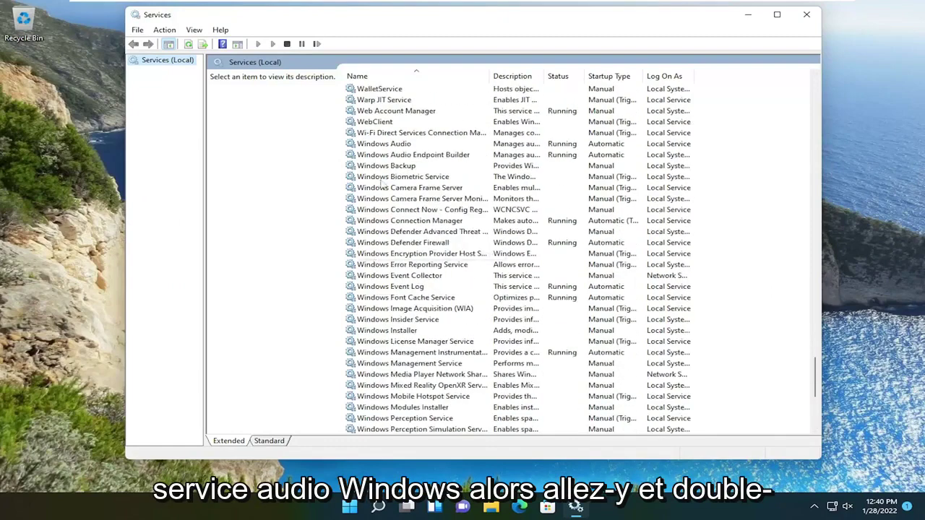
- Make Windows Audio log on as Local System with desktop interaction, save it, and close Services
double_click(381, 144)
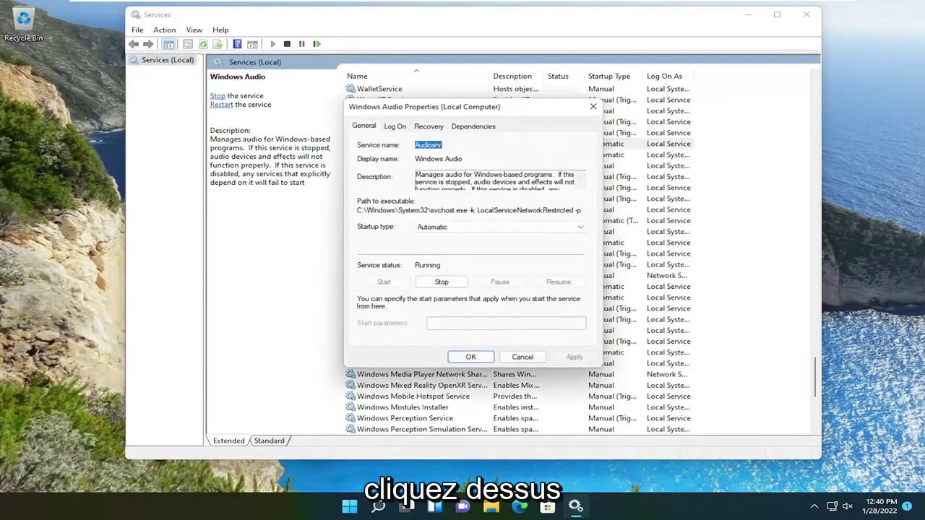
click(396, 130)
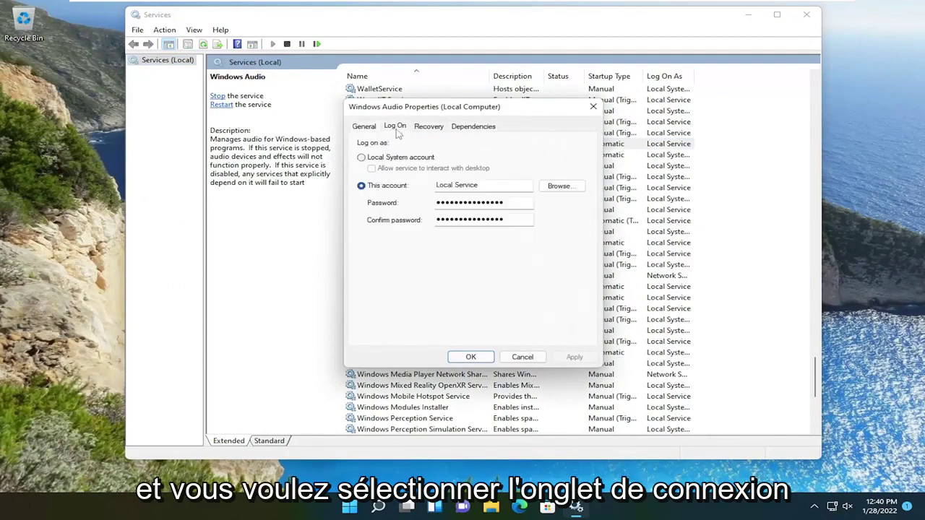
click(361, 158)
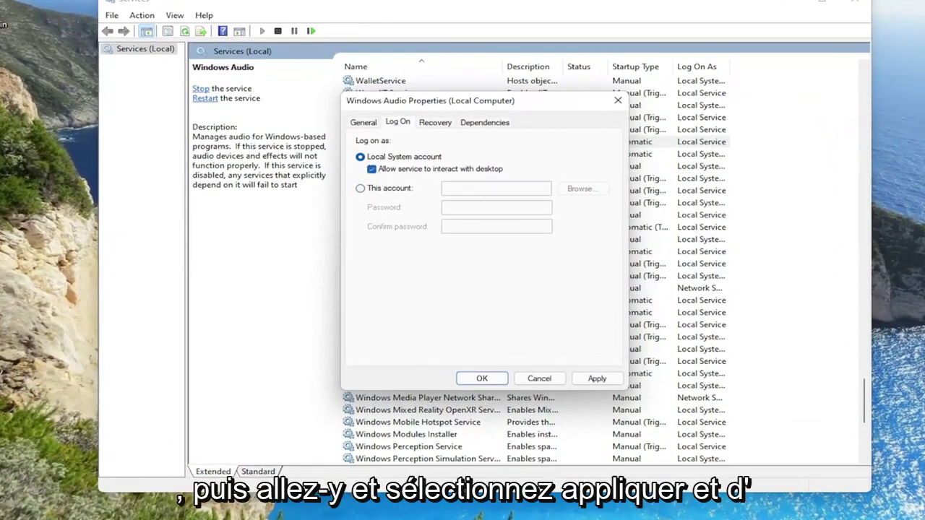
click(597, 379)
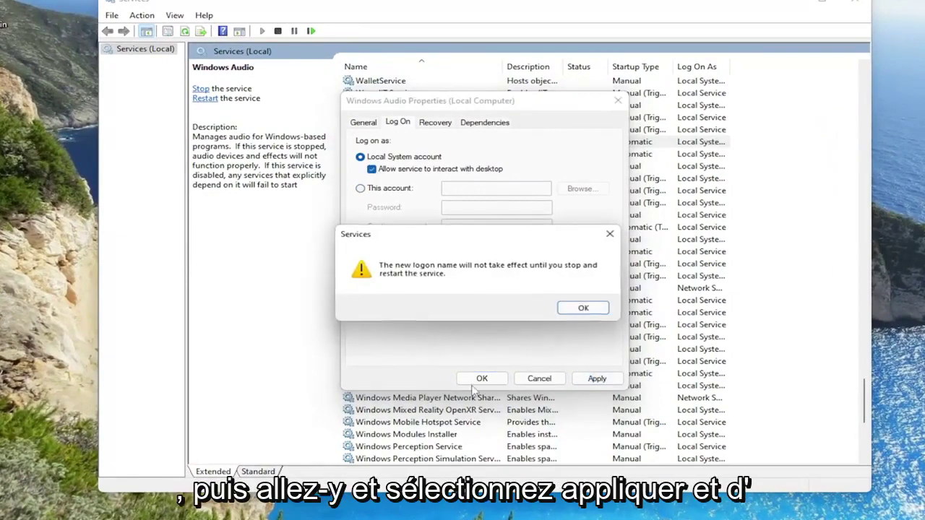
click(581, 308)
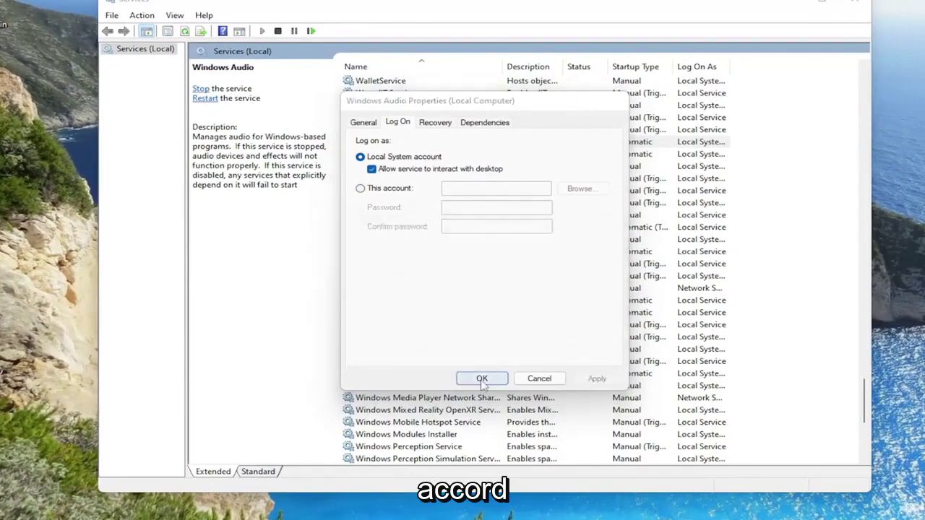
click(482, 378)
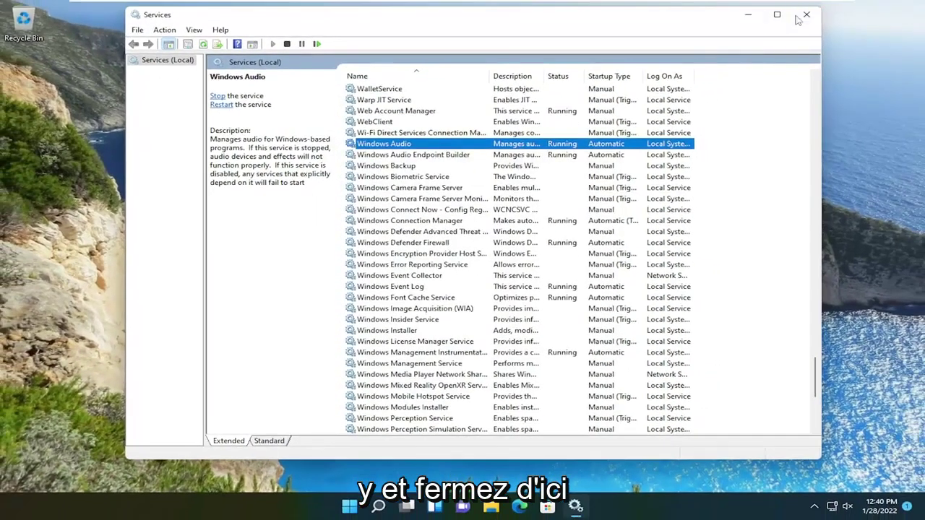
click(805, 15)
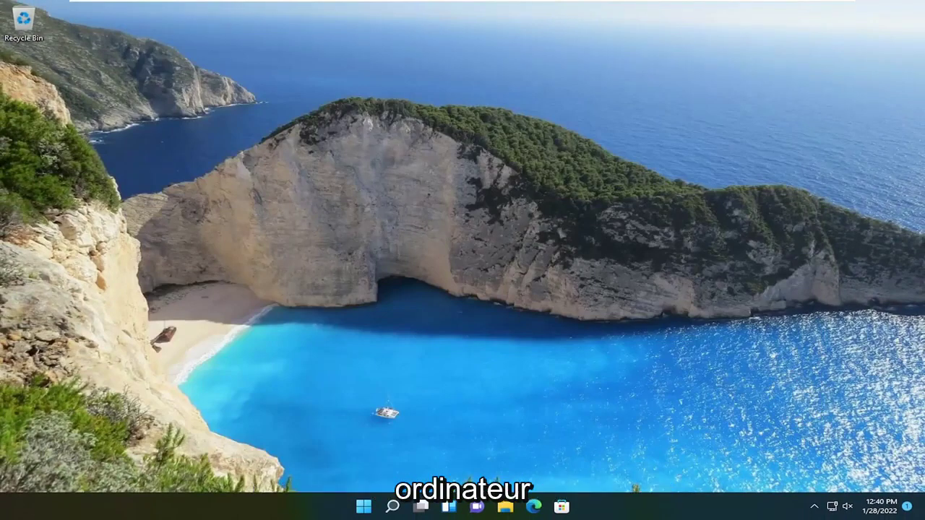
right_click(363, 506)
mouse_move(439, 474)
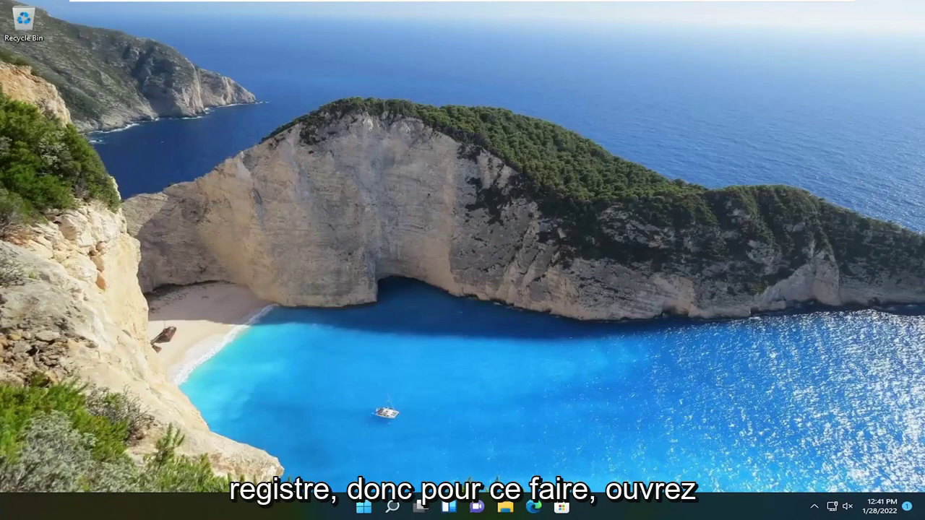
- Launch Registry Editor from a 'regedit' search as administrator, approving the UAC prompt
click(391, 507)
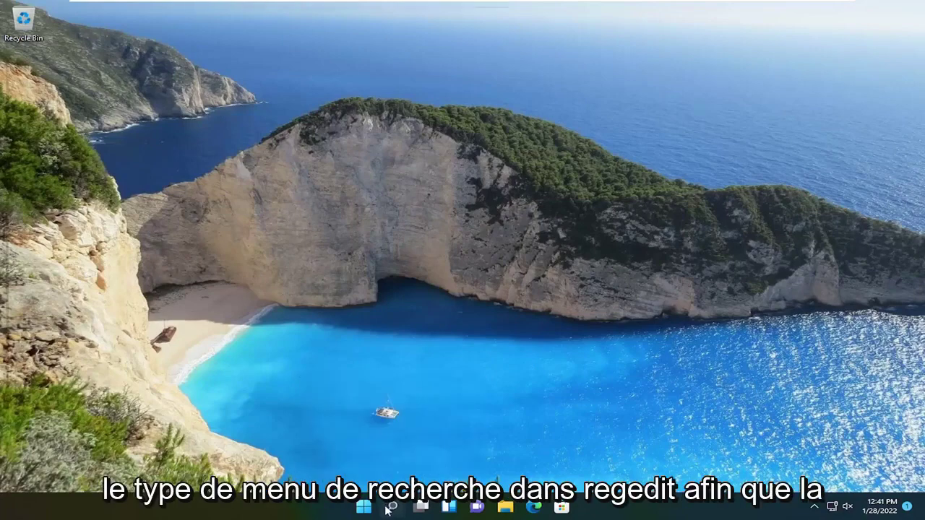
text(regedit)
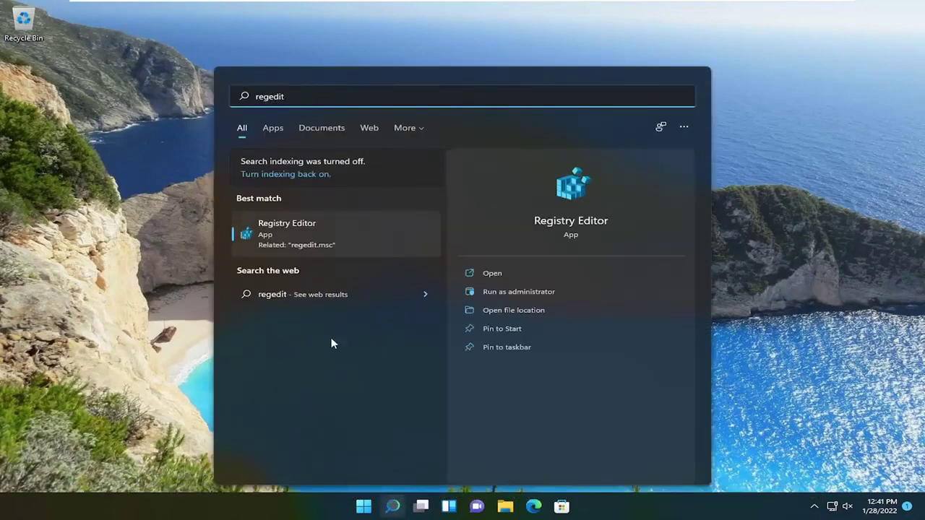
right_click(301, 234)
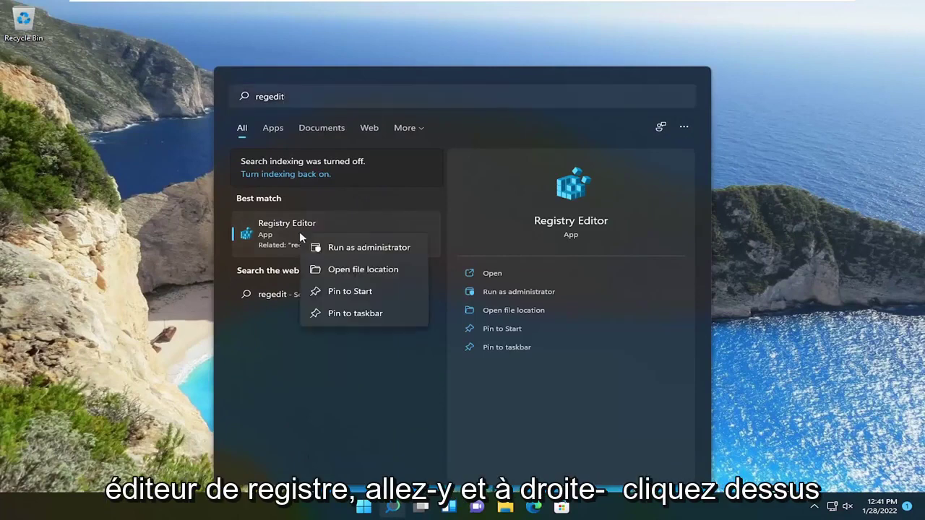
click(373, 249)
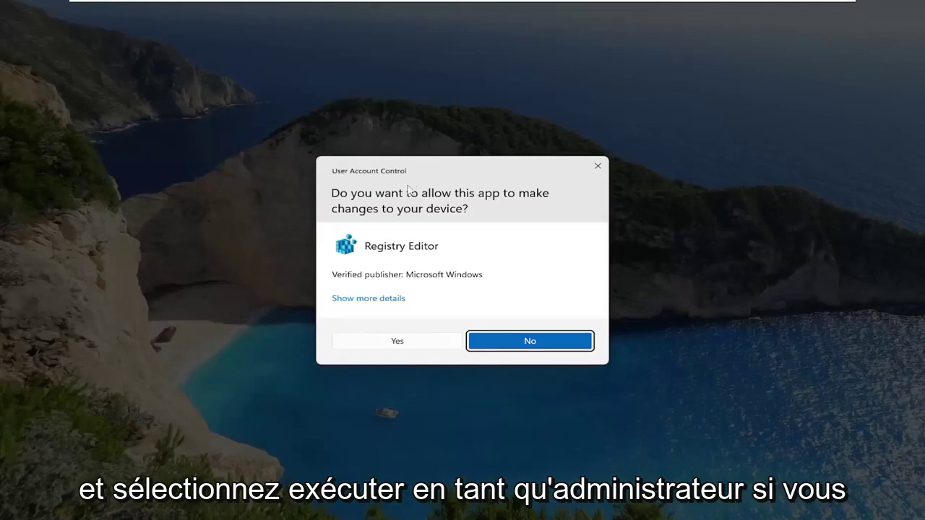
click(373, 346)
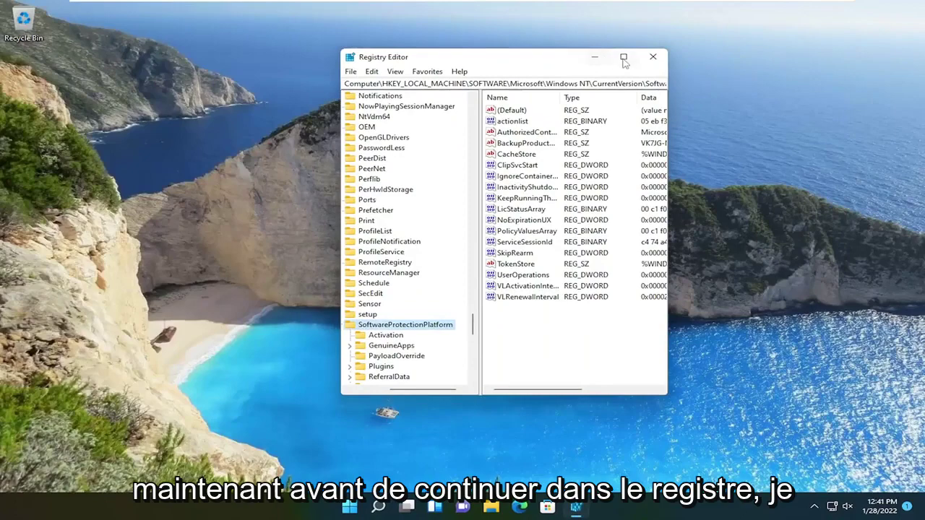
- Maximize Registry Editor and collapse the expanded Microsoft and SOFTWARE keys
click(679, 54)
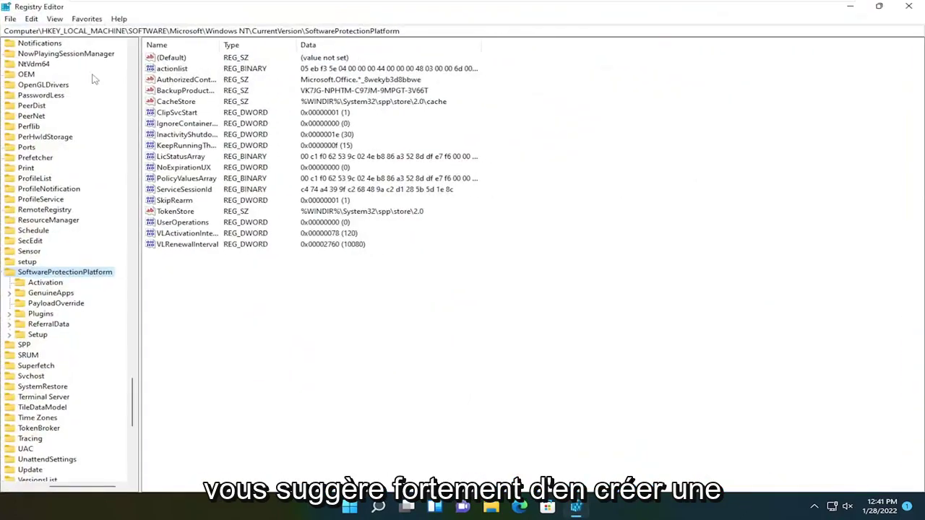
click(132, 269)
drag(131, 371, 134, 54)
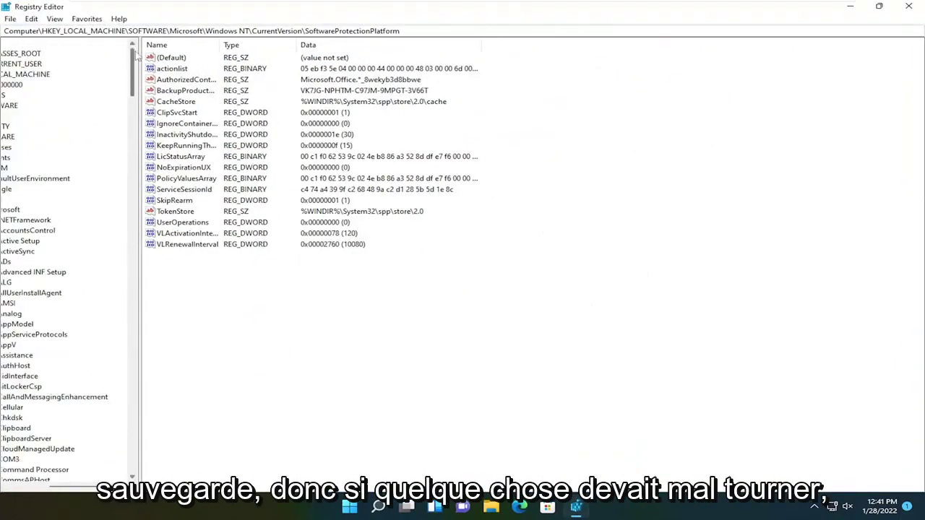
drag(92, 485, 44, 486)
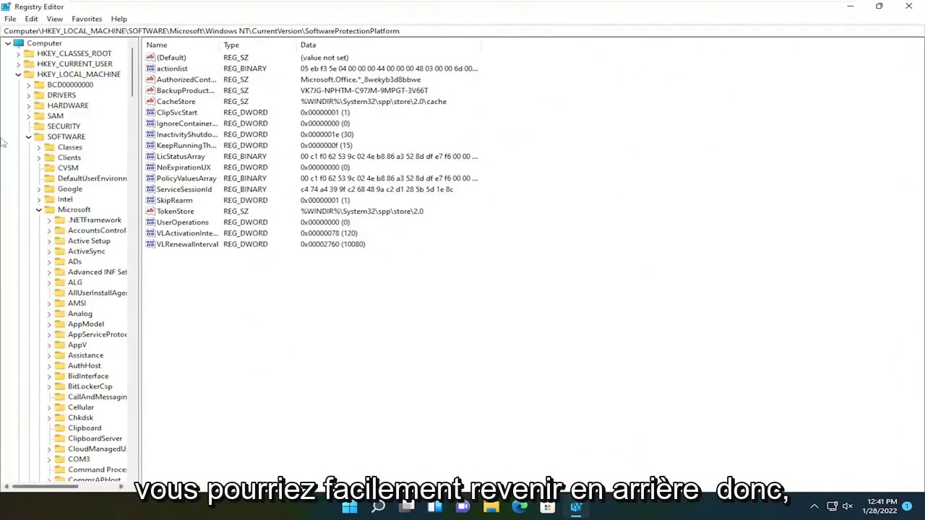
click(39, 210)
click(28, 136)
- Collapse HKEY_LOCAL_MACHINE to Computer, restore the window smaller, and widen the key tree pane
click(18, 74)
click(42, 45)
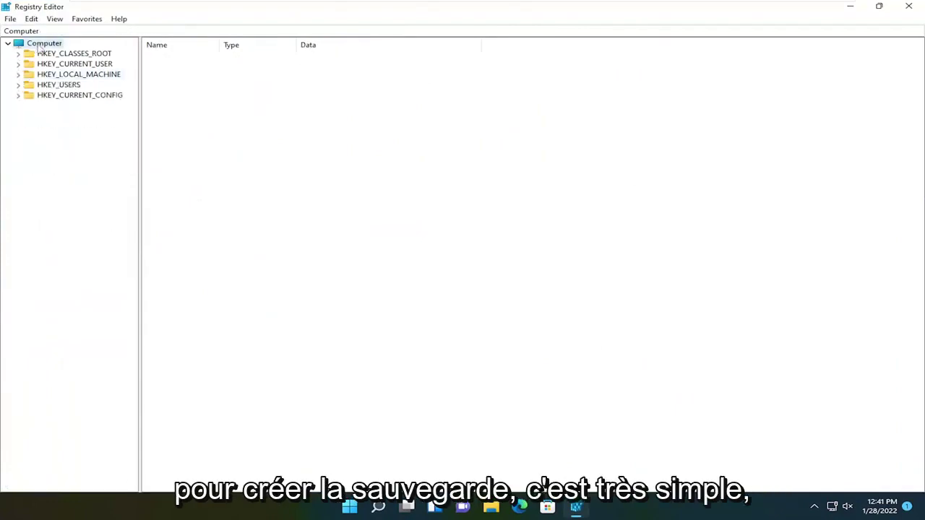
drag(376, 7, 362, 21)
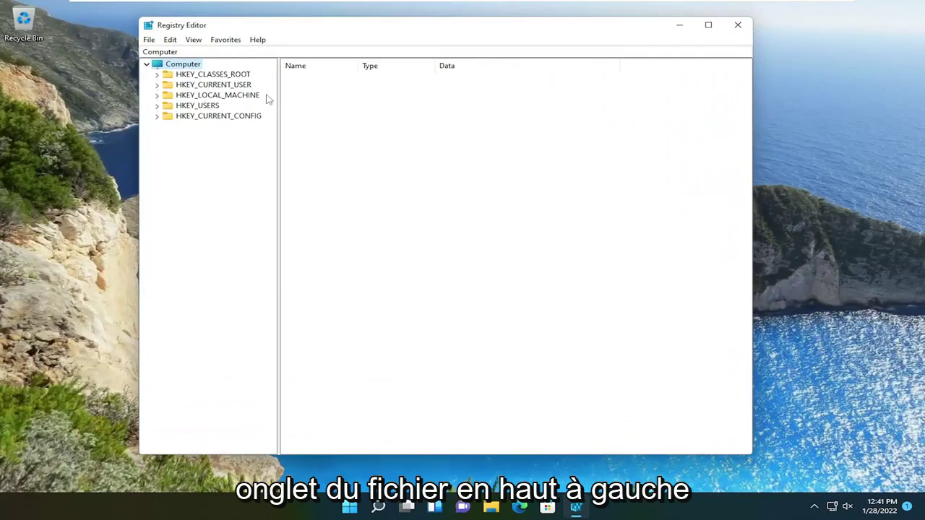
drag(278, 101, 340, 101)
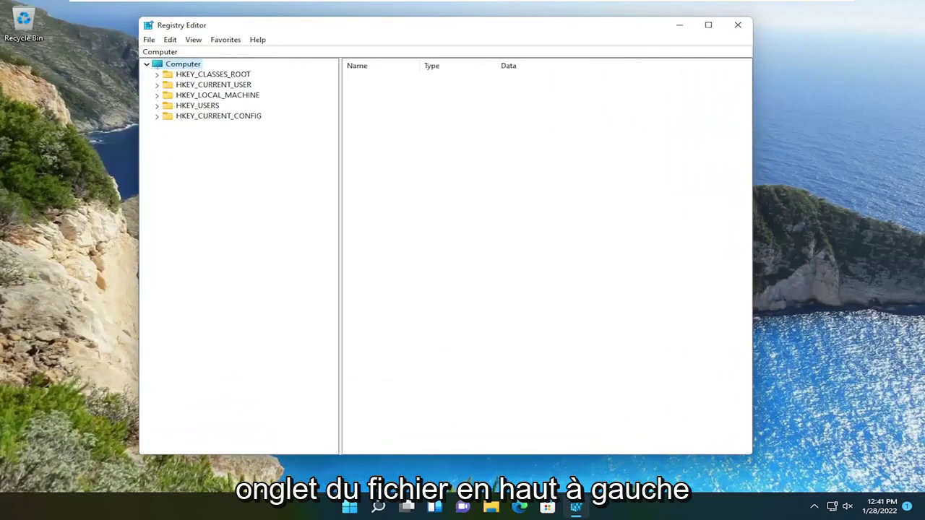
click(150, 40)
click(169, 65)
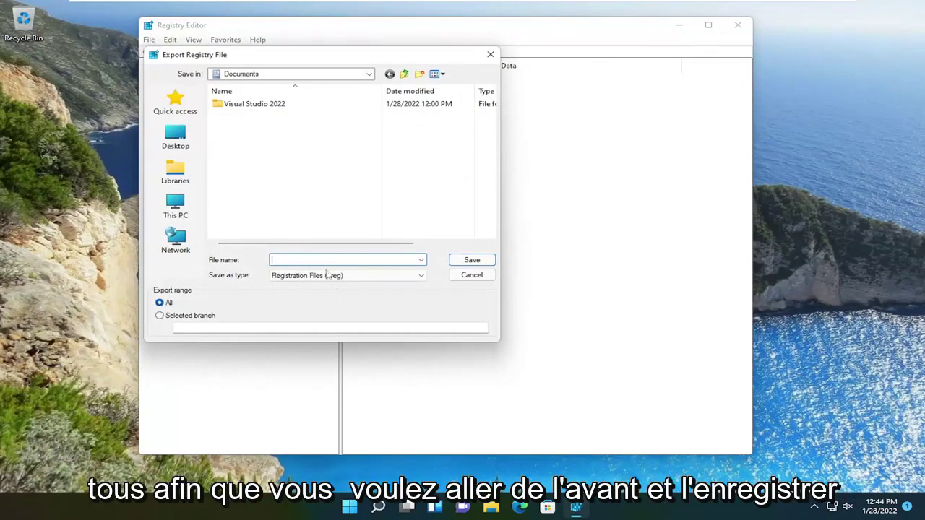
click(175, 135)
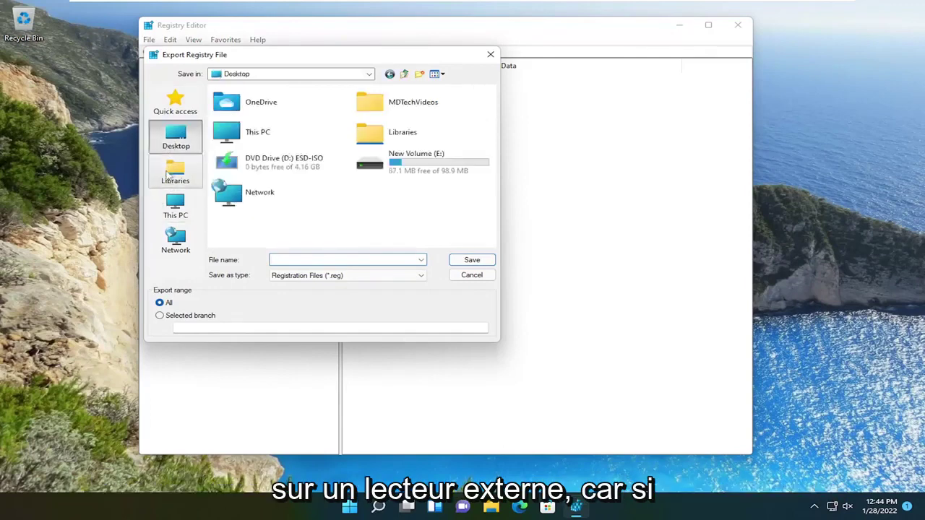
click(175, 174)
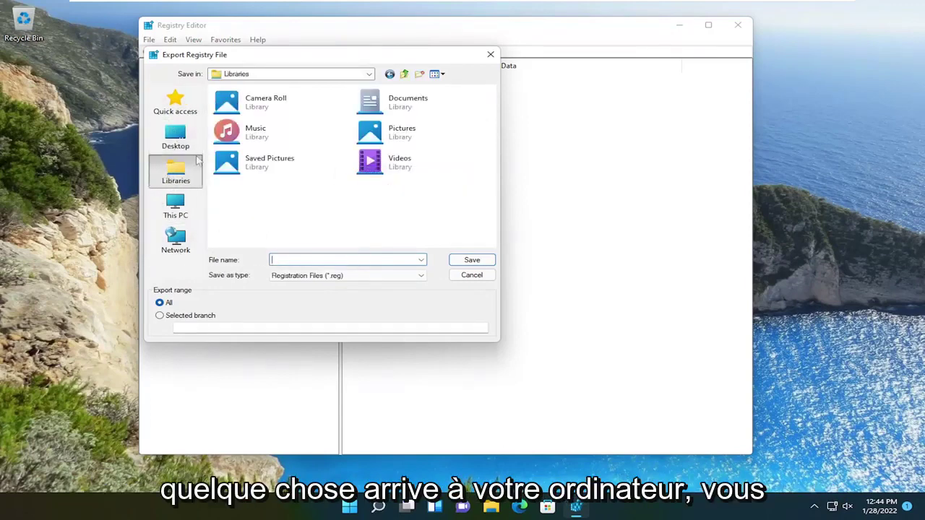
click(174, 137)
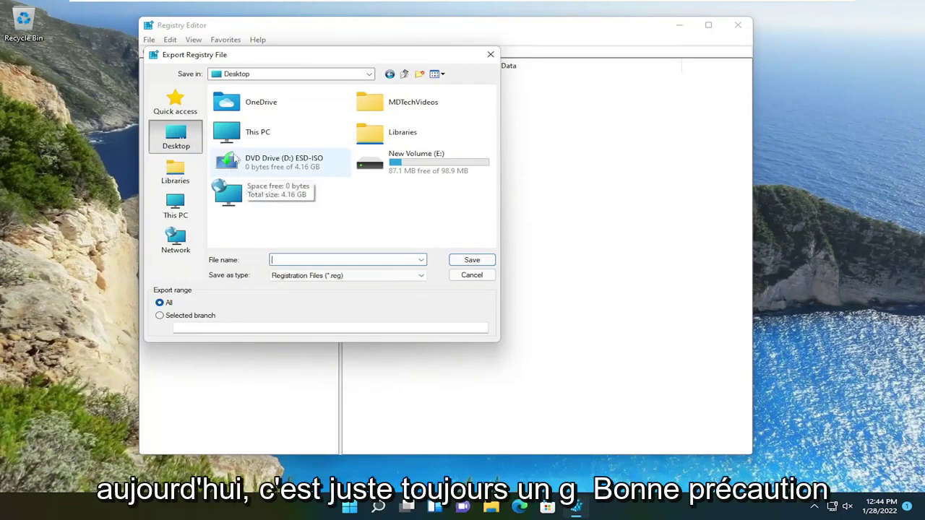
click(491, 55)
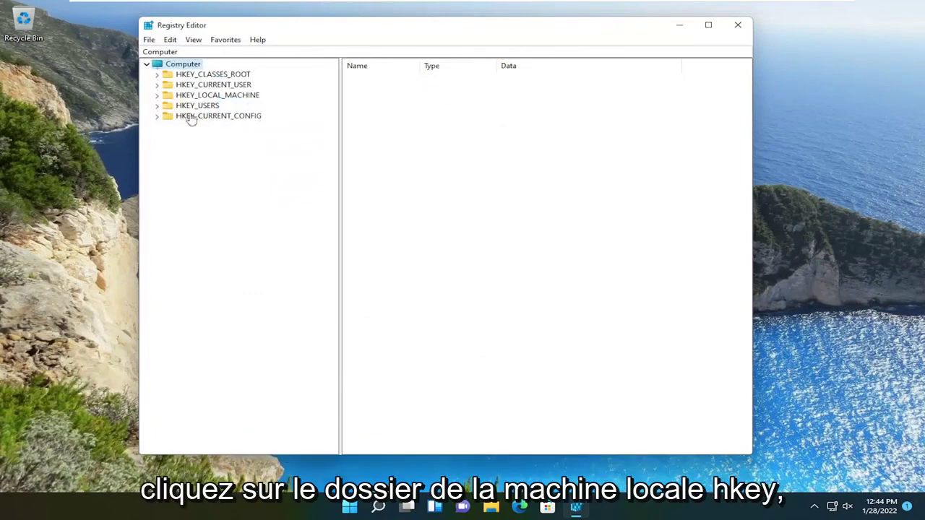
- Expand HKEY_LOCAL_MACHINE, SOFTWARE and Microsoft, scrolling down to the Windows key
double_click(204, 97)
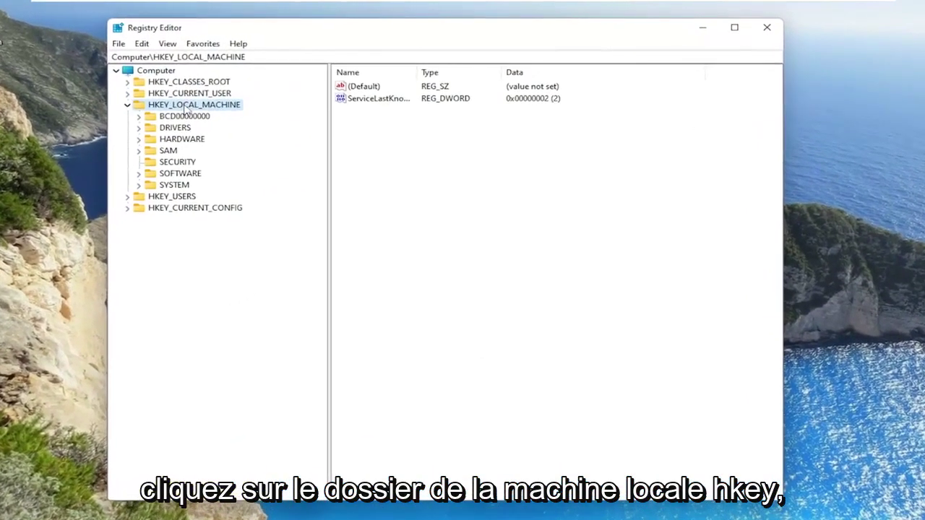
double_click(177, 174)
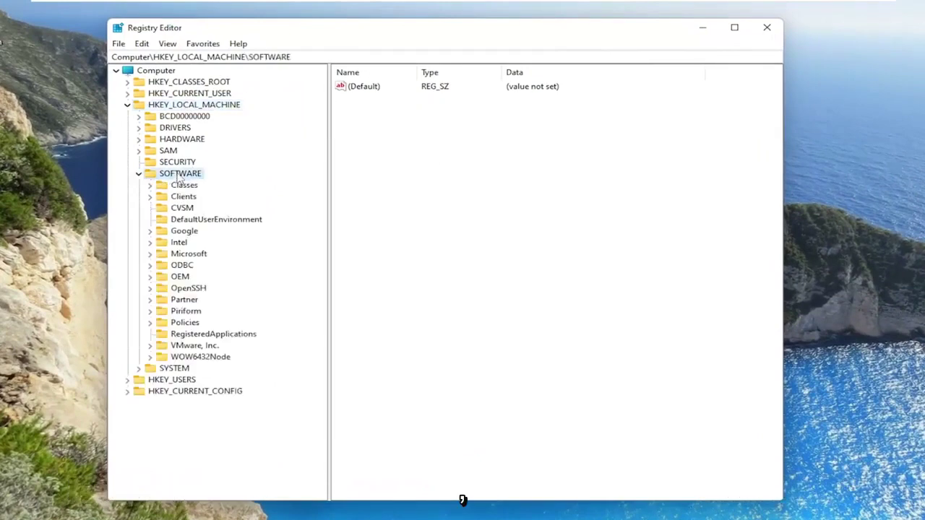
double_click(183, 254)
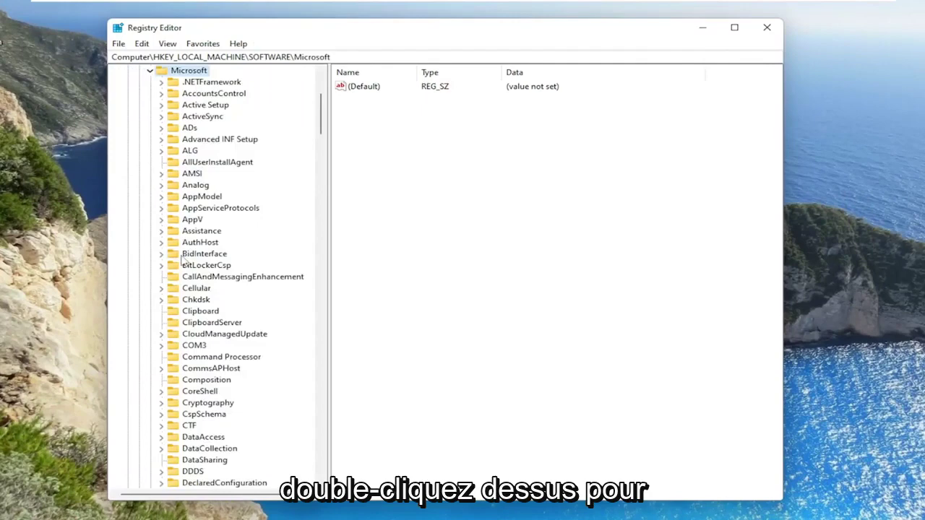
scroll(184, 261, down, 6)
scroll(196, 274, down, 3)
scroll(217, 289, down, 12)
scroll(224, 296, down, 9)
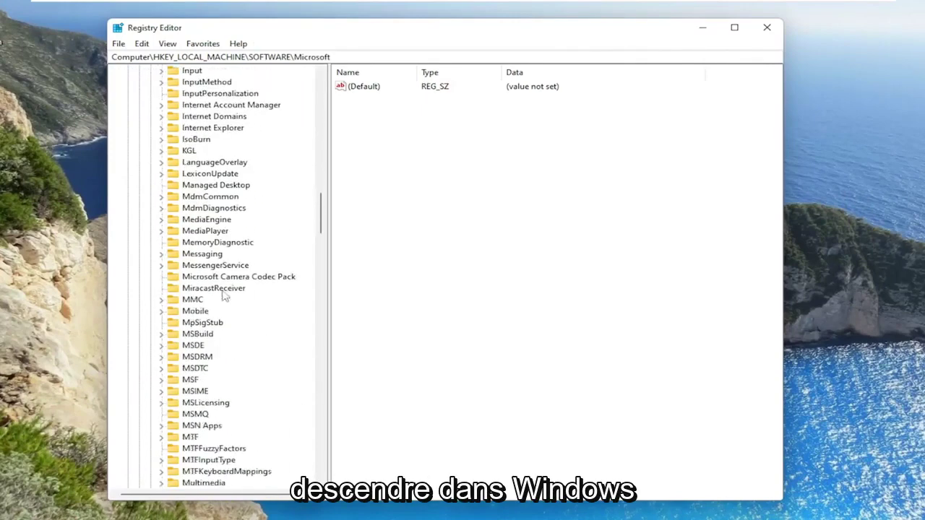
scroll(224, 296, down, 10)
scroll(212, 316, down, 9)
scroll(212, 320, down, 8)
scroll(211, 333, down, 6)
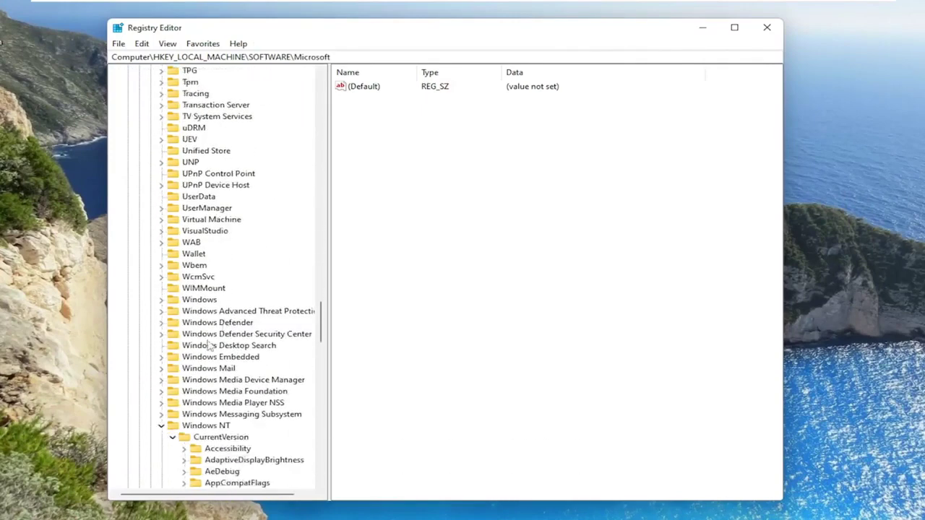
- Expand Windows and CurrentVersion, then select the MMDevices key
double_click(195, 299)
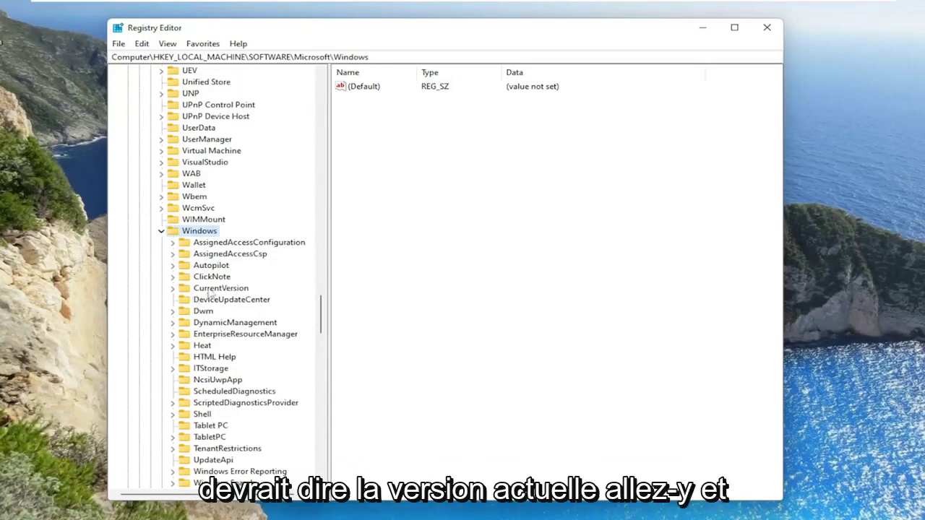
double_click(211, 289)
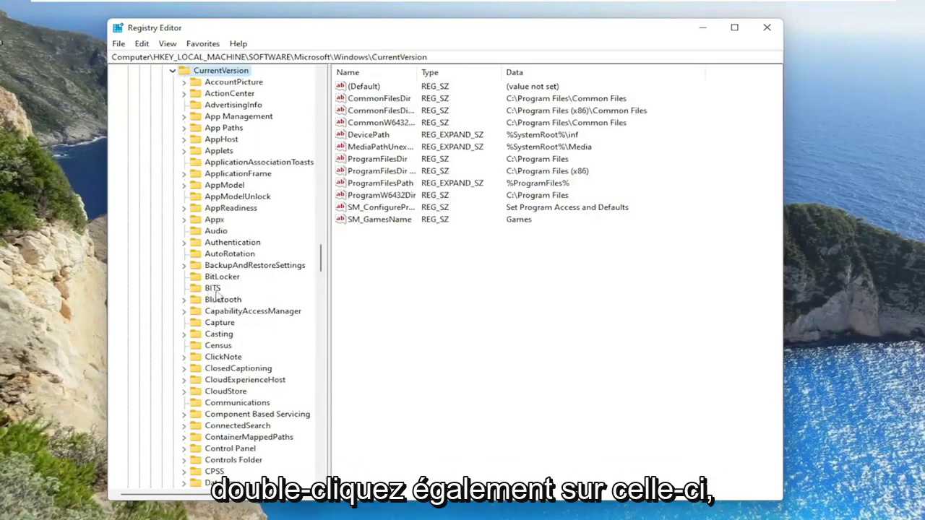
scroll(234, 287, down, 6)
scroll(234, 288, down, 2)
scroll(234, 289, down, 4)
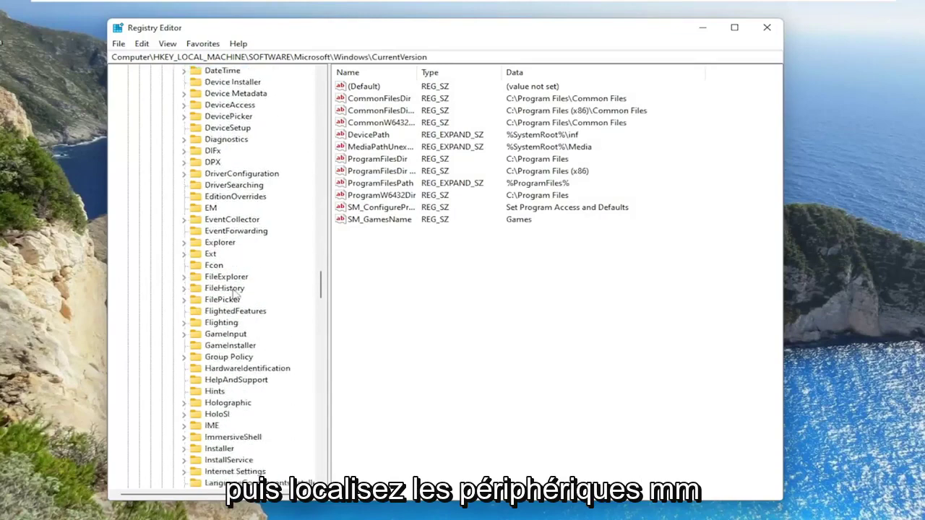
scroll(235, 296, down, 3)
scroll(235, 311, down, 5)
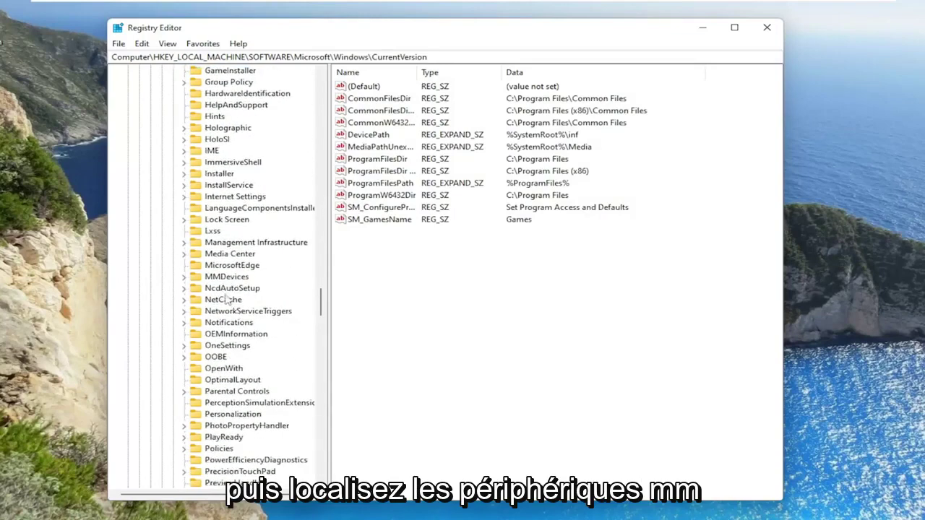
click(226, 279)
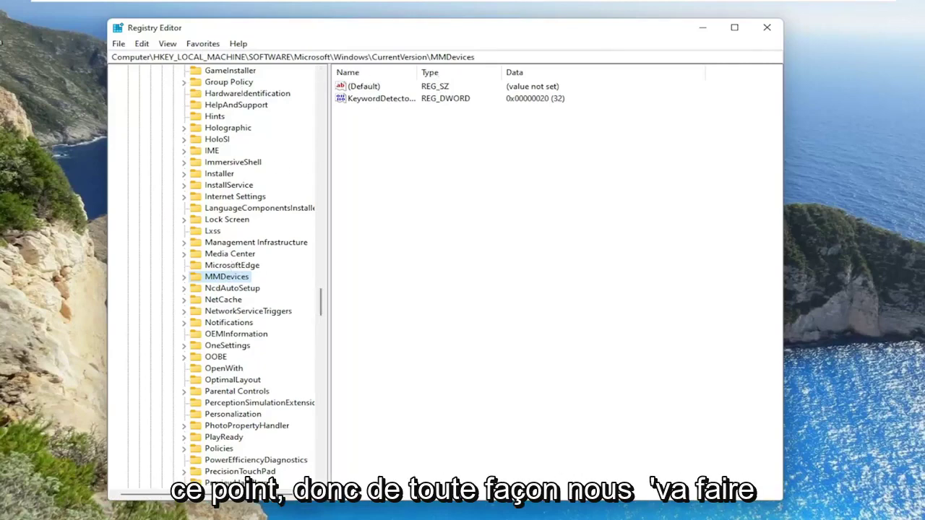
- Change the MMDevices key's owner to Everyone in Advanced Security Settings and apply it
right_click(221, 282)
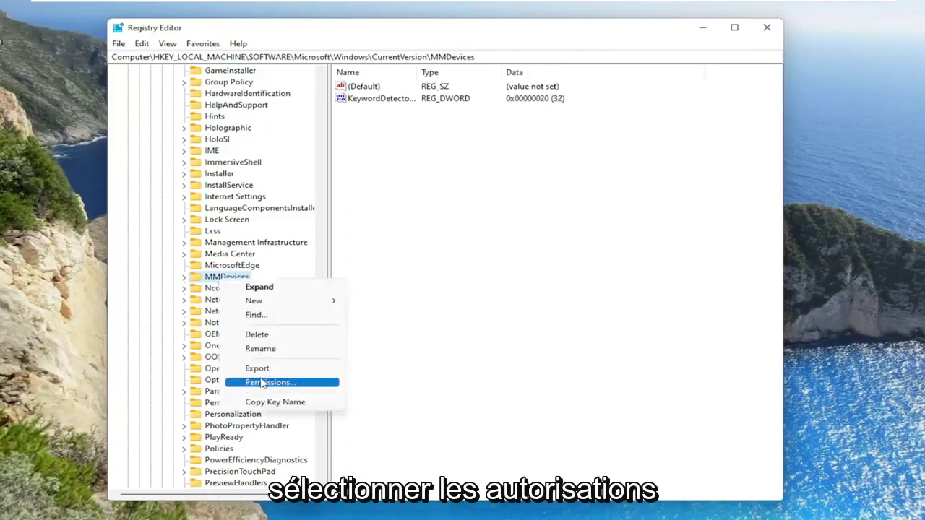
click(263, 382)
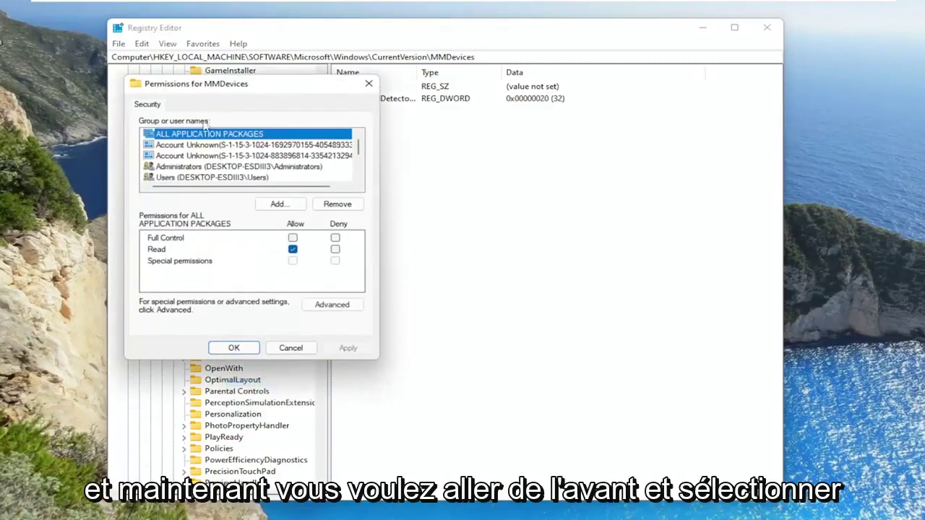
click(343, 308)
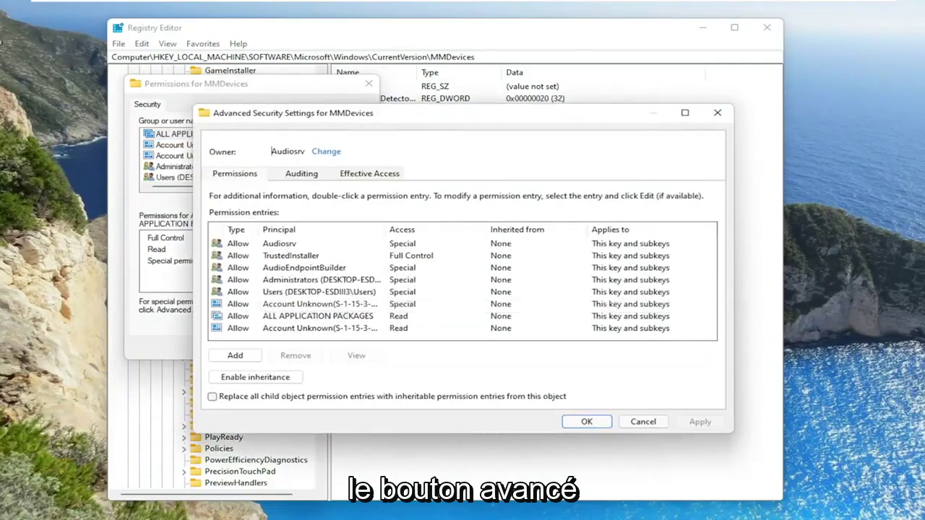
click(326, 152)
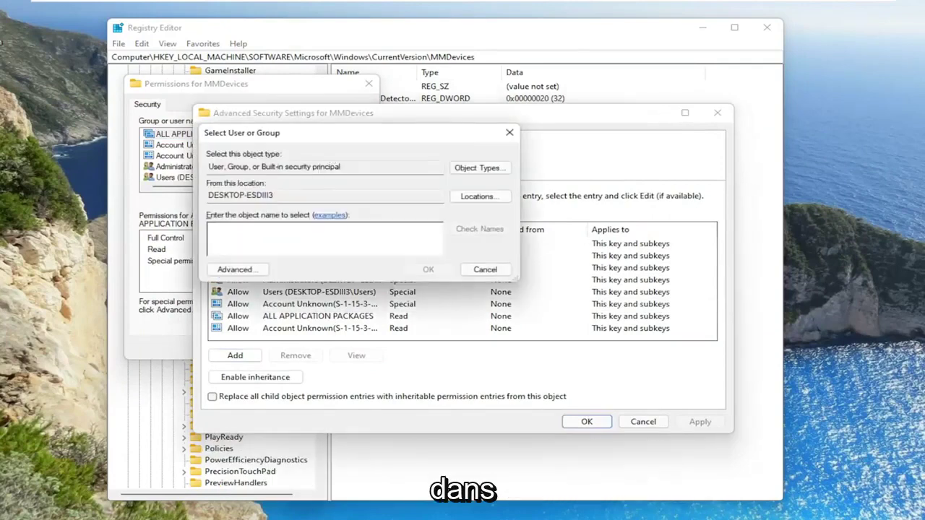
text(everyone)
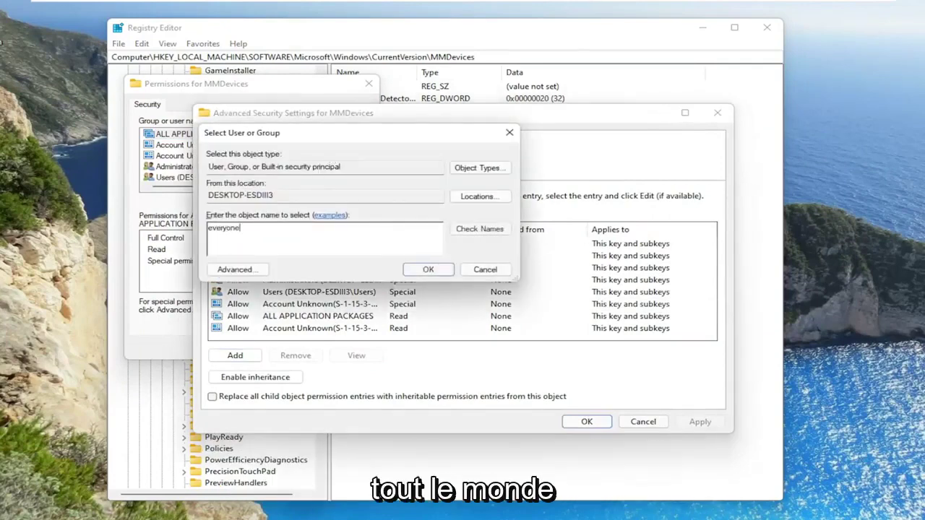
click(487, 230)
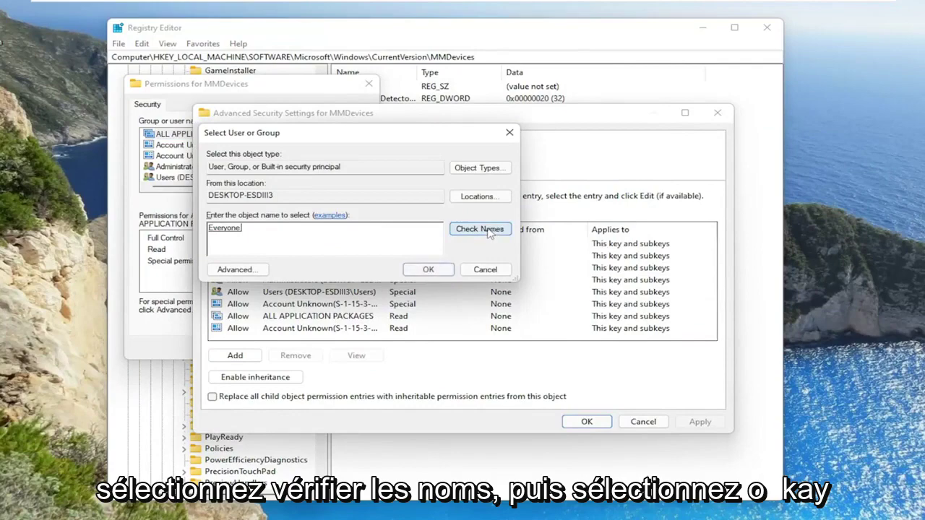
click(429, 270)
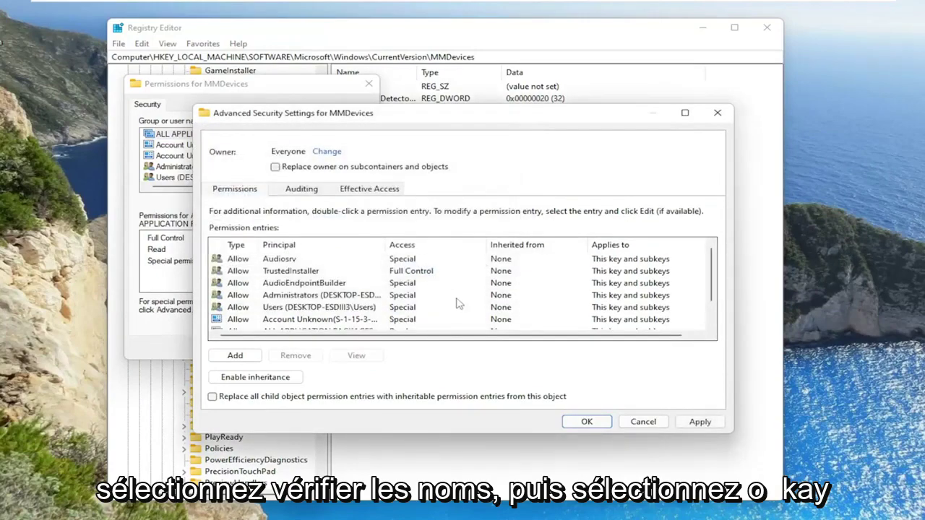
click(700, 424)
click(586, 422)
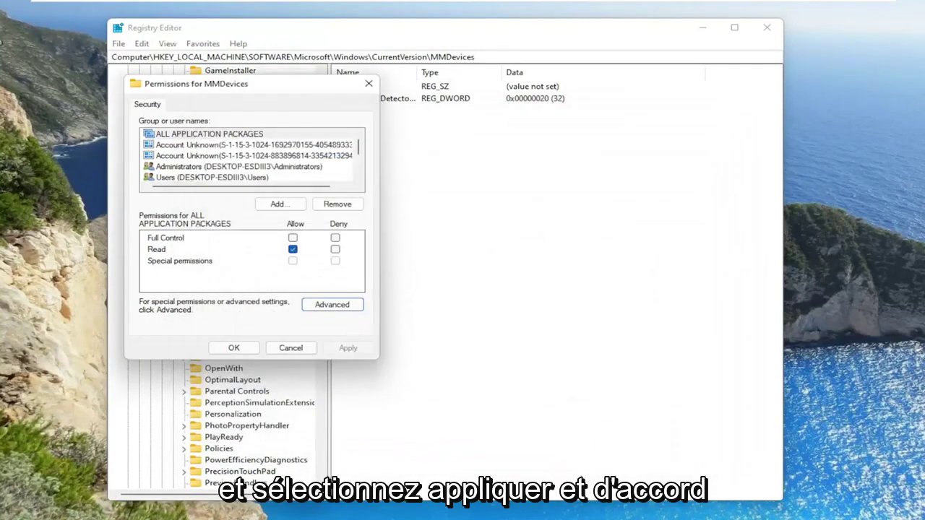
- Grant Full Control to ALL APPLICATION PACKAGES and Users on MMDevices, and save
click(293, 238)
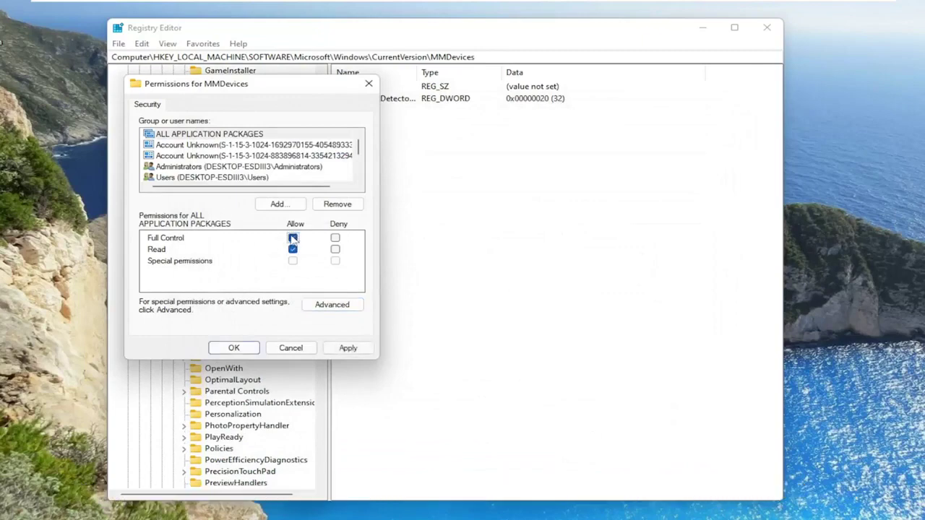
scroll(246, 156, down, 3)
scroll(246, 155, up, 3)
click(212, 177)
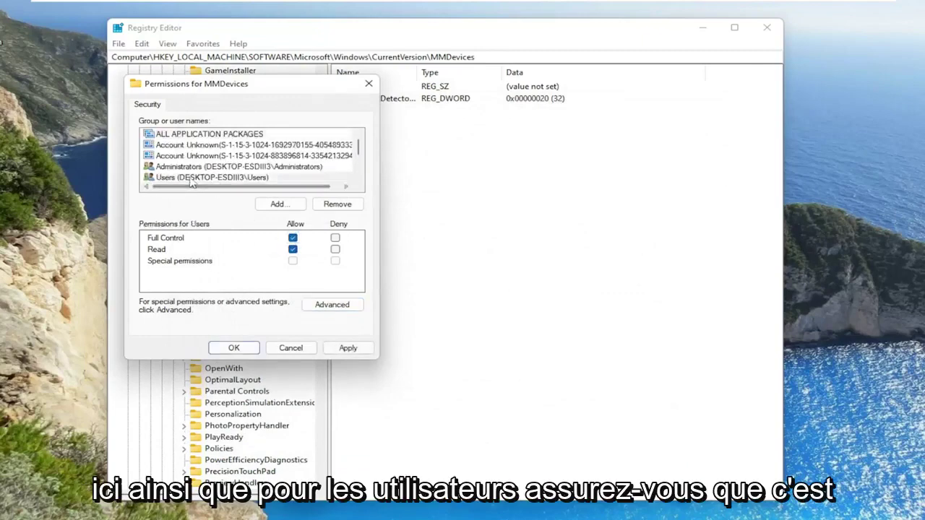
click(293, 238)
scroll(268, 181, down, 1)
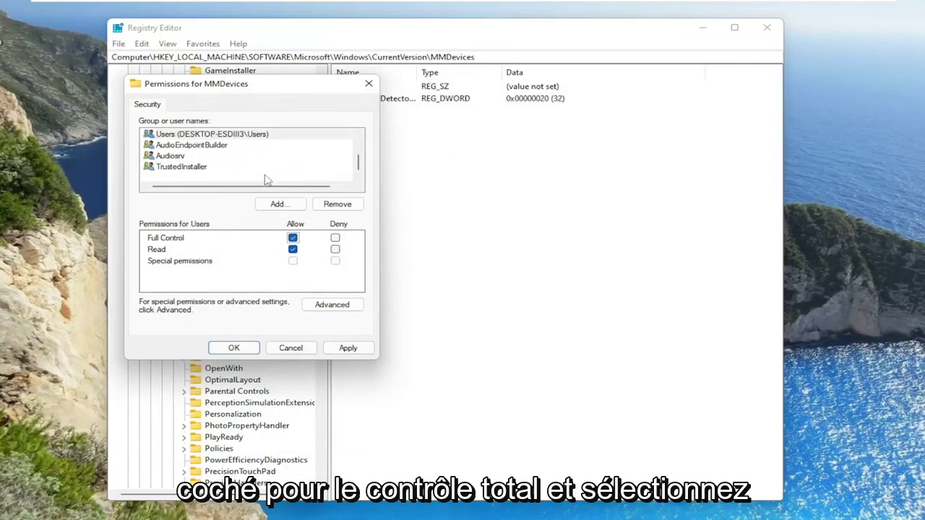
click(350, 348)
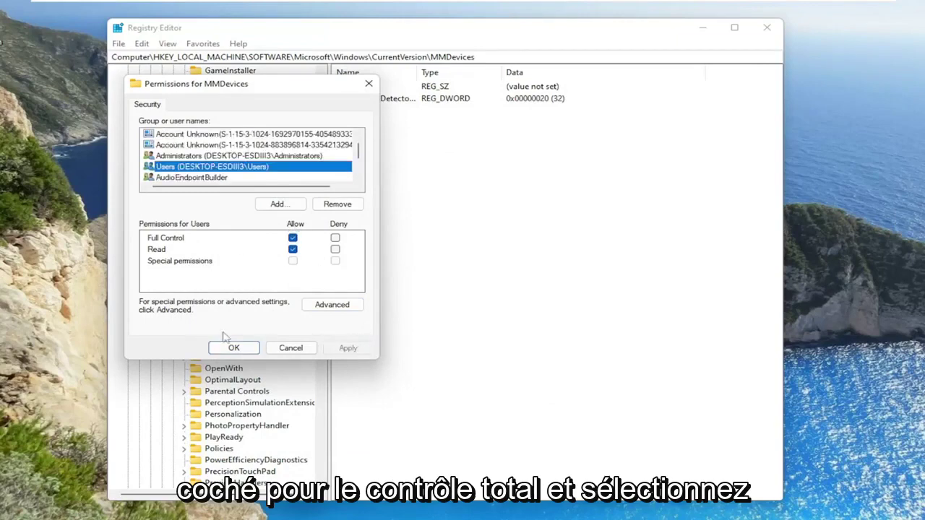
click(246, 350)
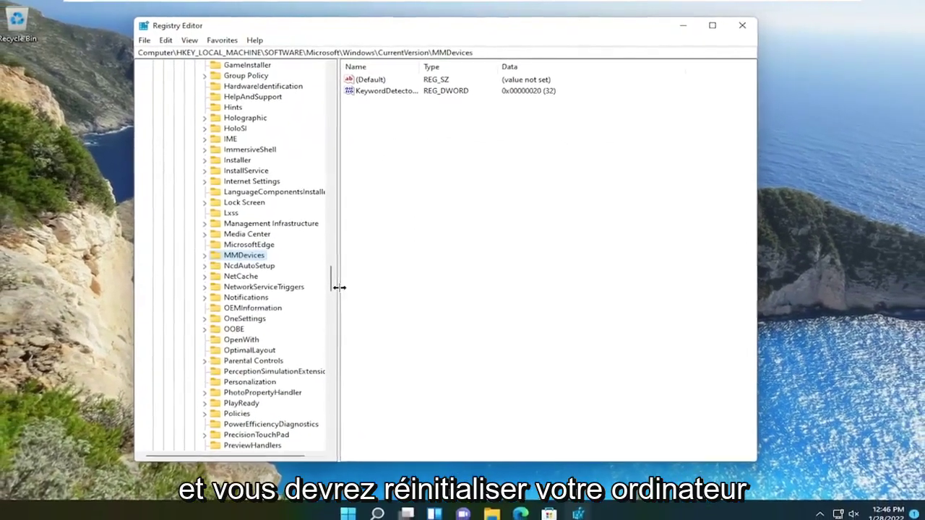
- Collapse CurrentVersion, Microsoft, SOFTWARE and HKEY_LOCAL_MACHINE to Computer, then close Registry Editor
drag(335, 284, 335, 241)
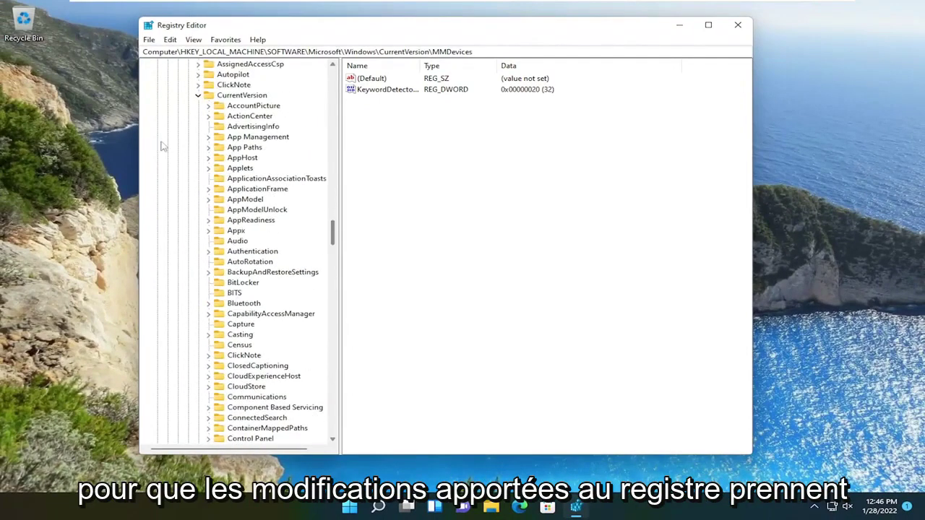
click(198, 95)
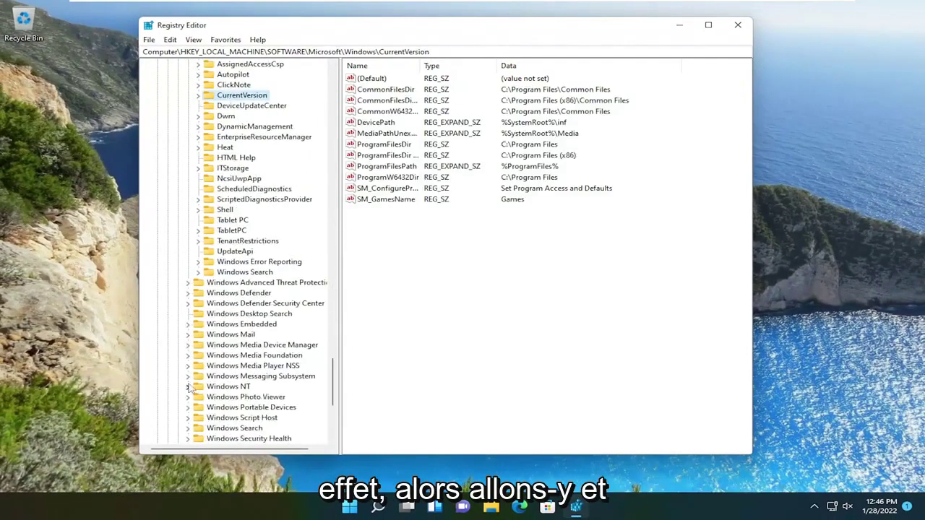
drag(332, 361, 333, 80)
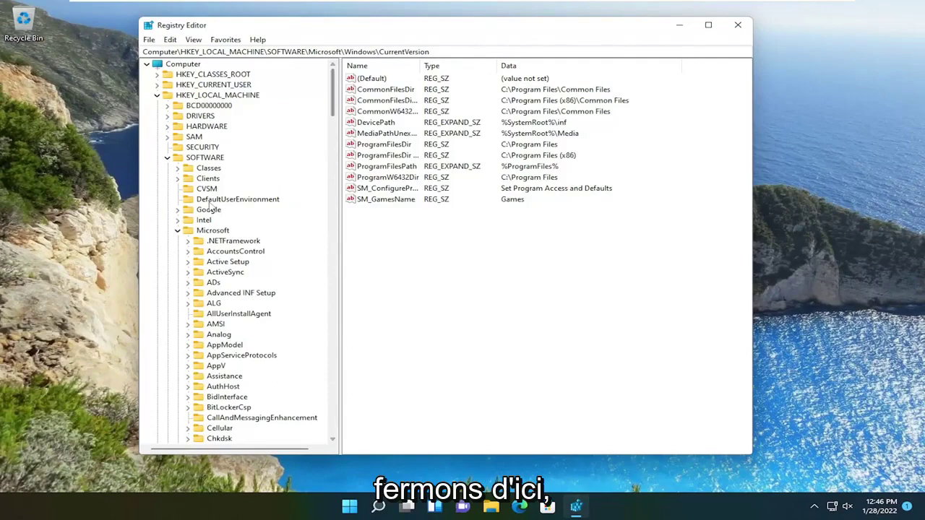
click(177, 230)
click(167, 157)
click(158, 95)
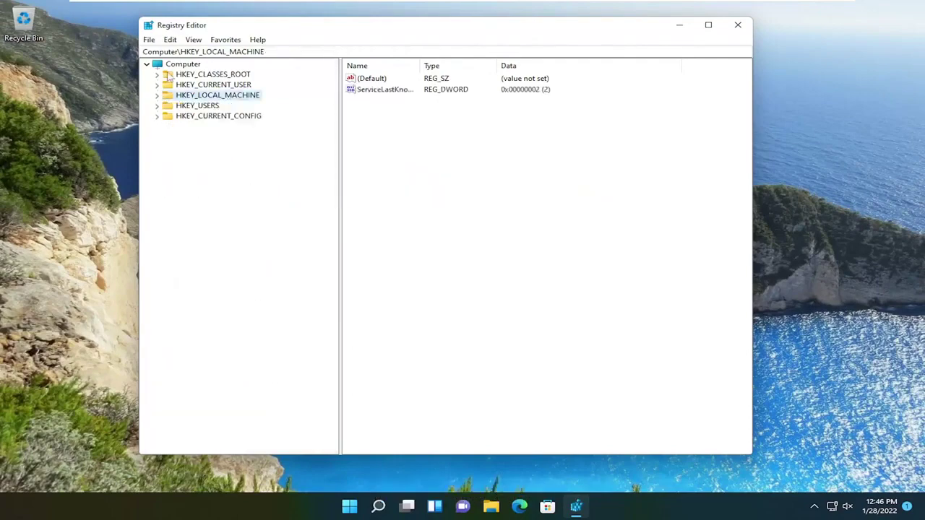
click(175, 64)
drag(328, 19, 388, 27)
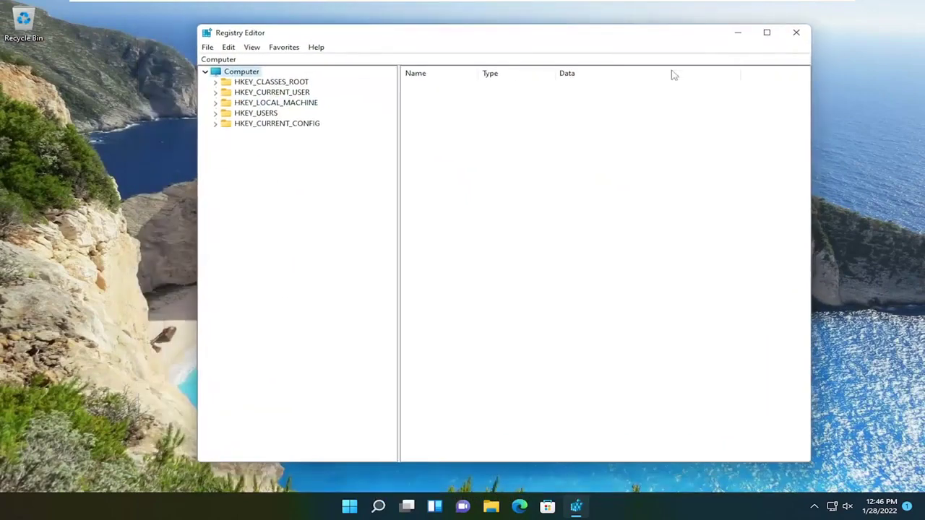
click(797, 33)
- Right-click Start to bring up the quick-access menu with the shutdown options
right_click(365, 506)
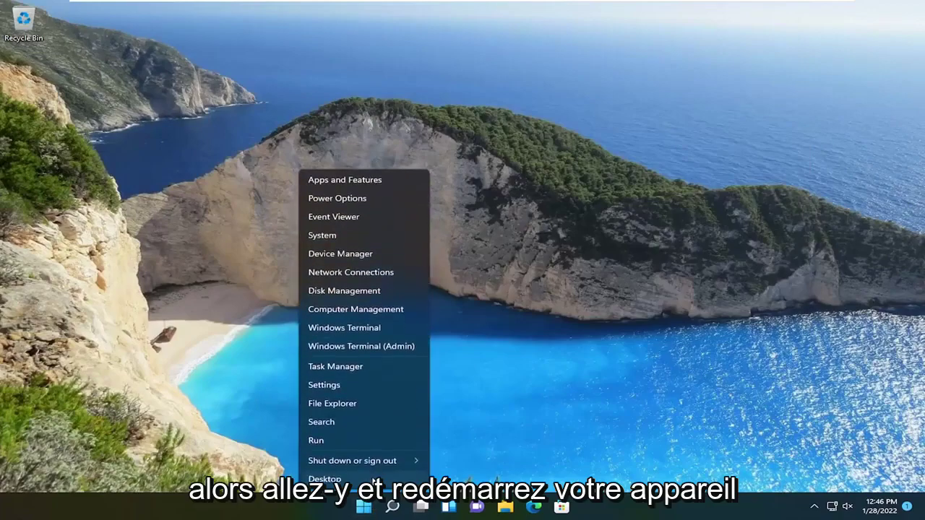